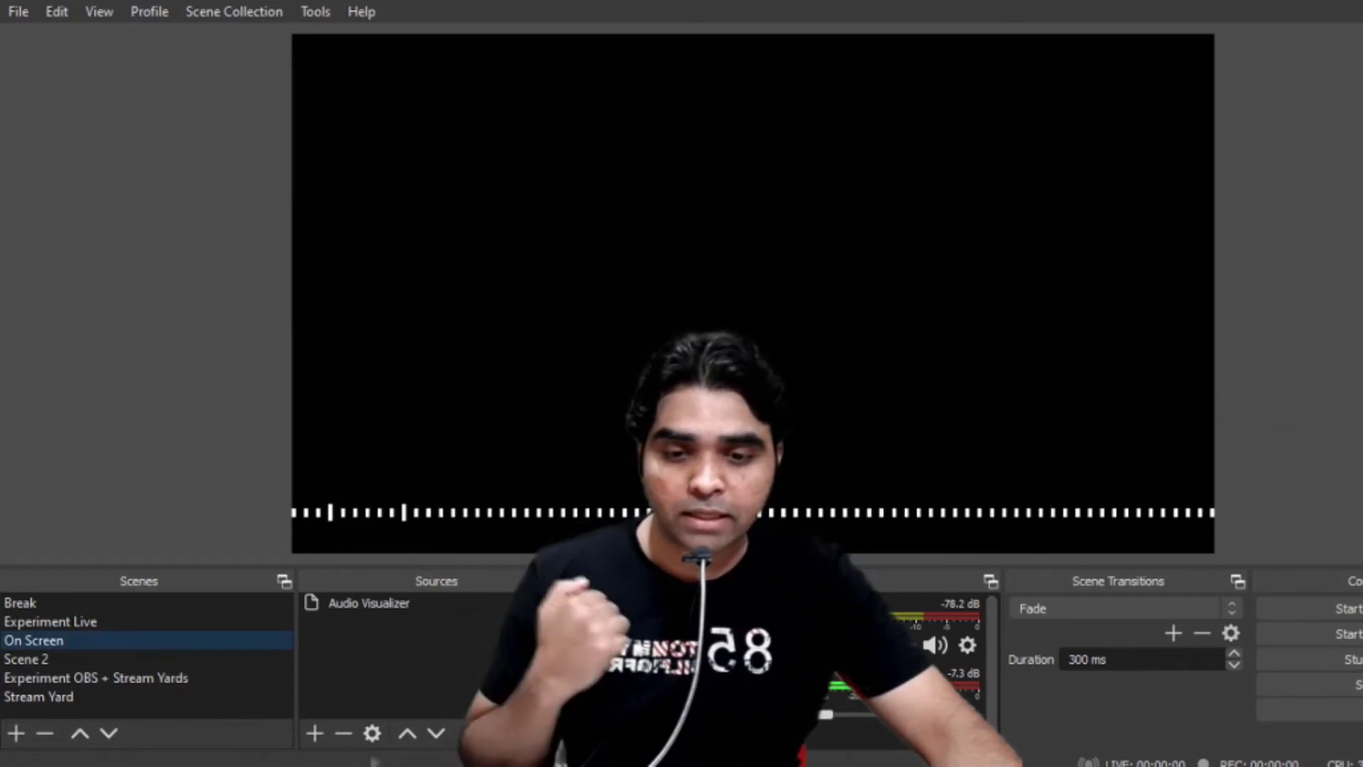
# Step: Preview the Break, Experiment Live, On Screen and Scene 2 scenes, ending on On Screen
pyautogui.click(128, 609)
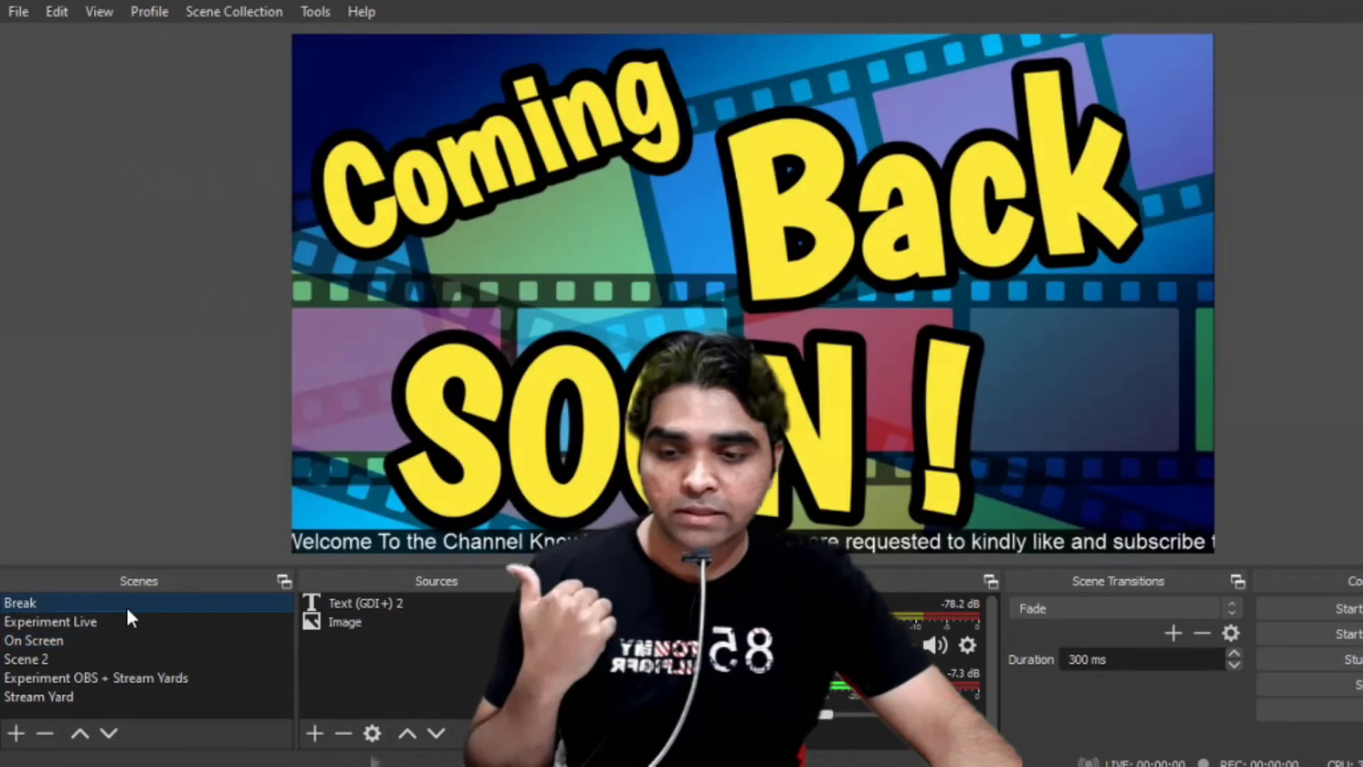
pyautogui.click(125, 622)
pyautogui.click(66, 642)
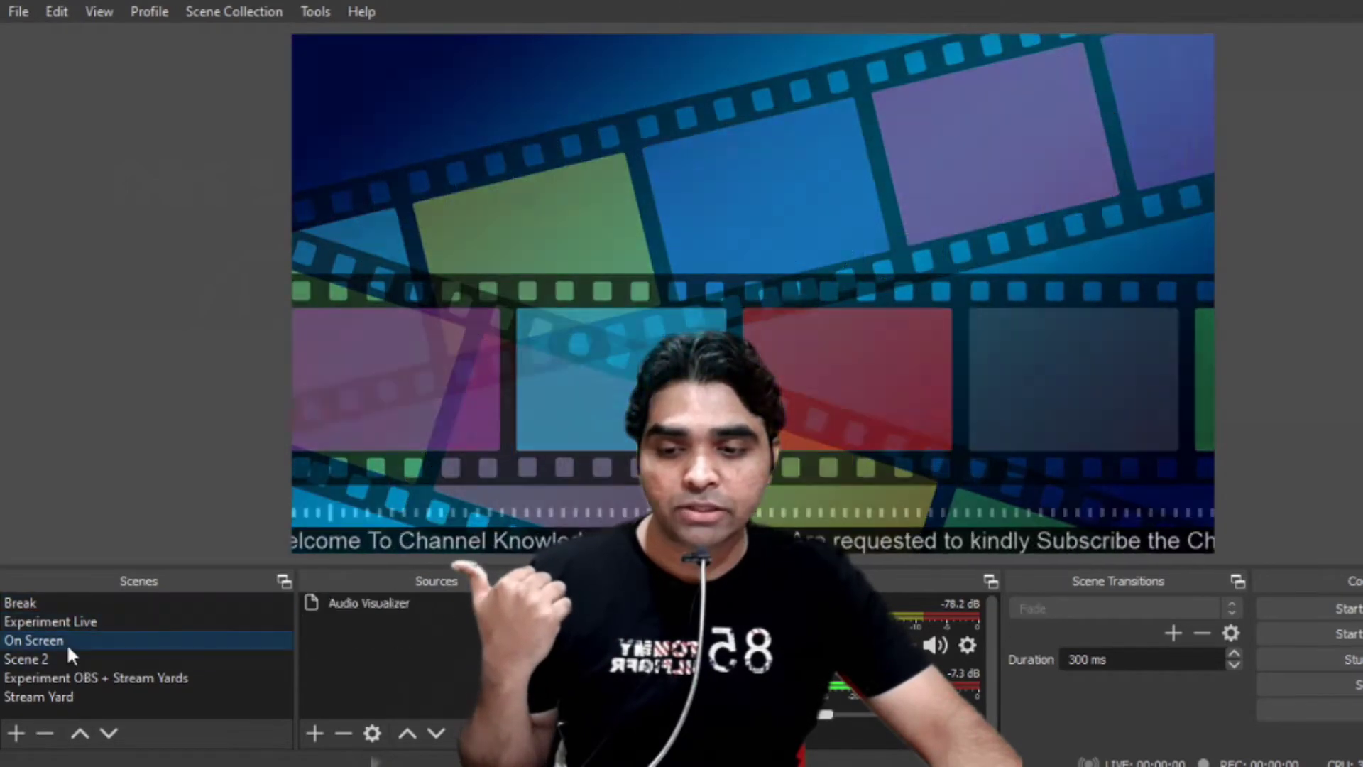
pyautogui.click(63, 655)
pyautogui.click(83, 621)
pyautogui.click(87, 634)
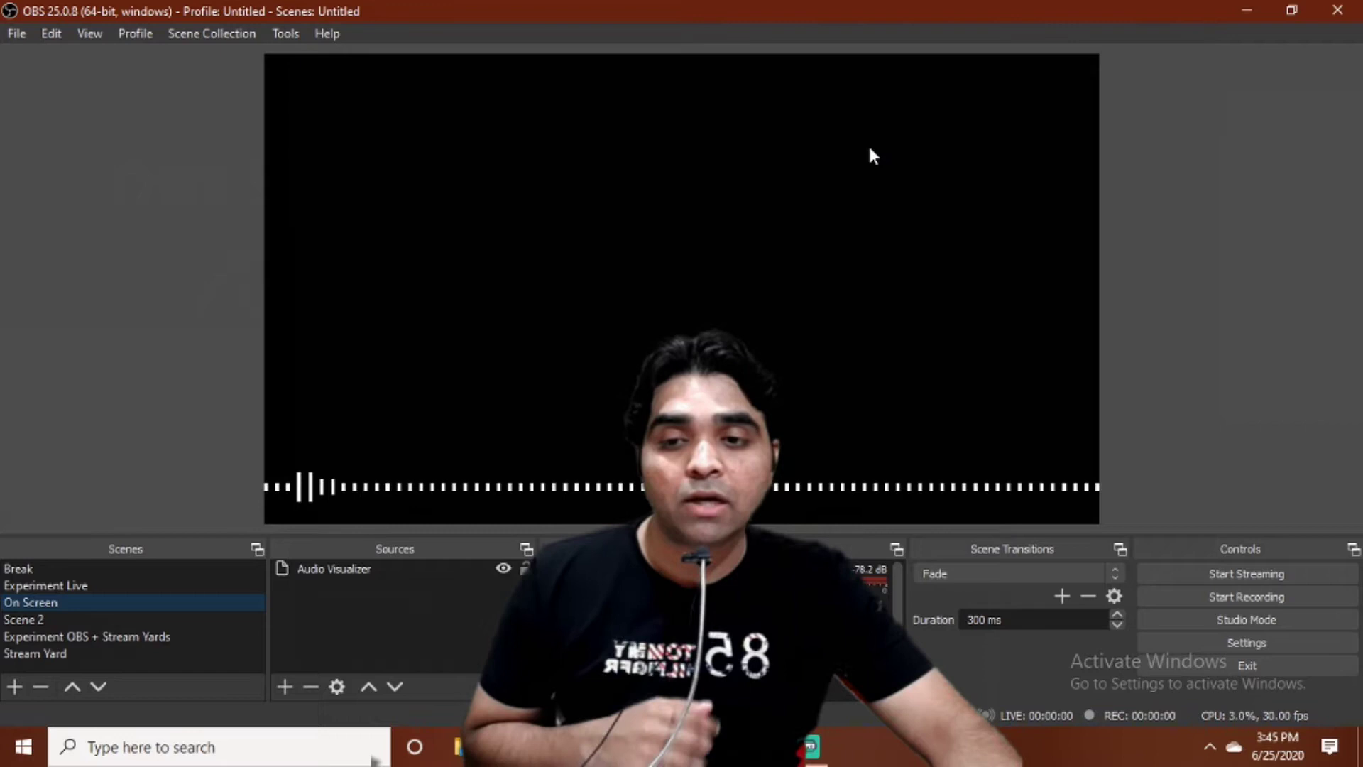
# Step: Start VirtualCam with Target Camera kept on OBS-Camera, then close its dialog
pyautogui.click(286, 33)
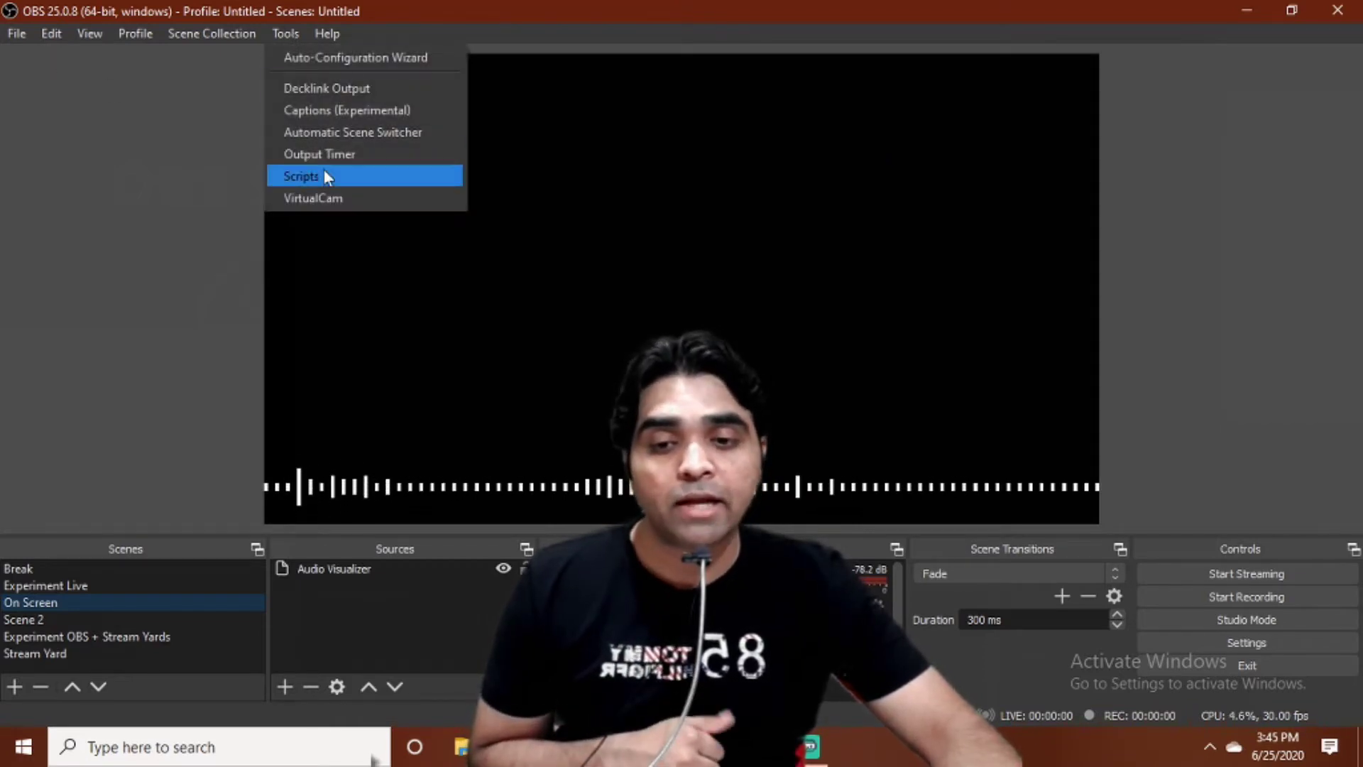
pyautogui.click(331, 198)
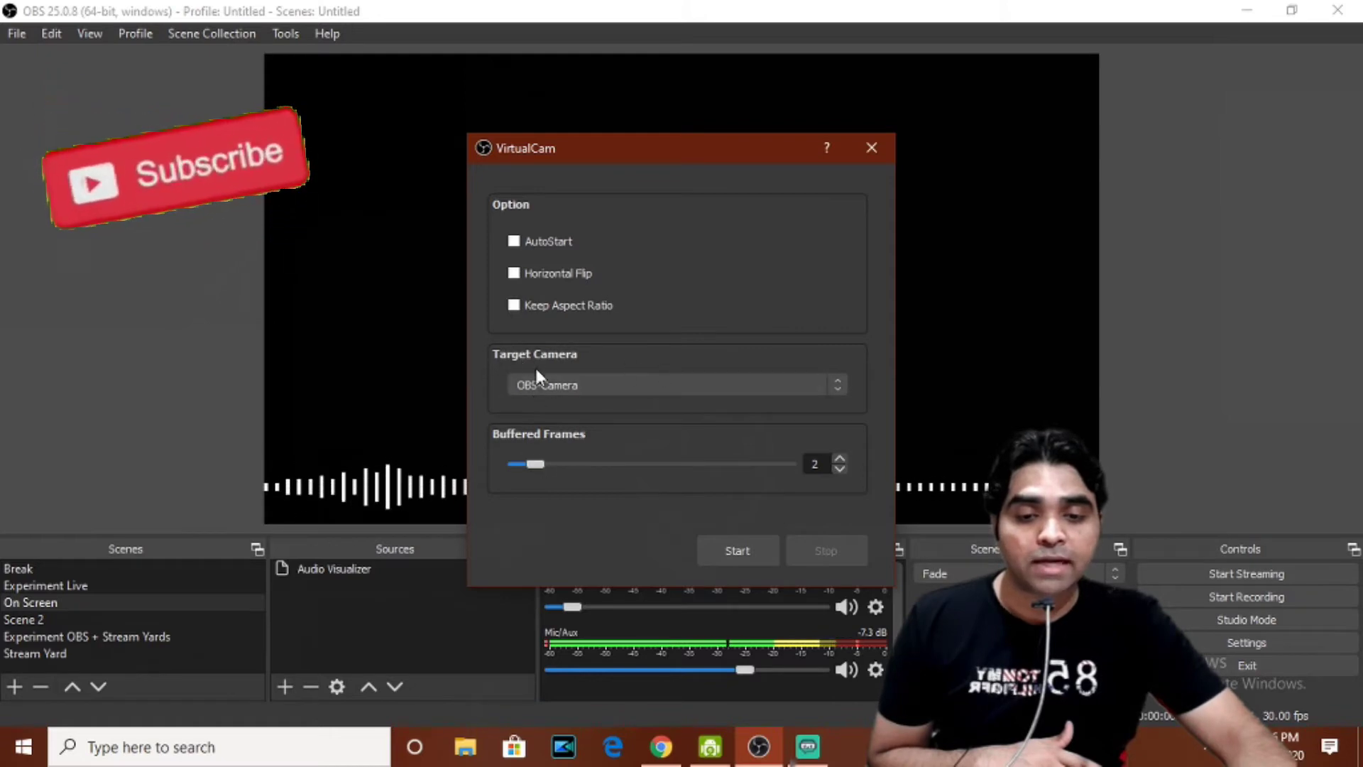
pyautogui.click(675, 386)
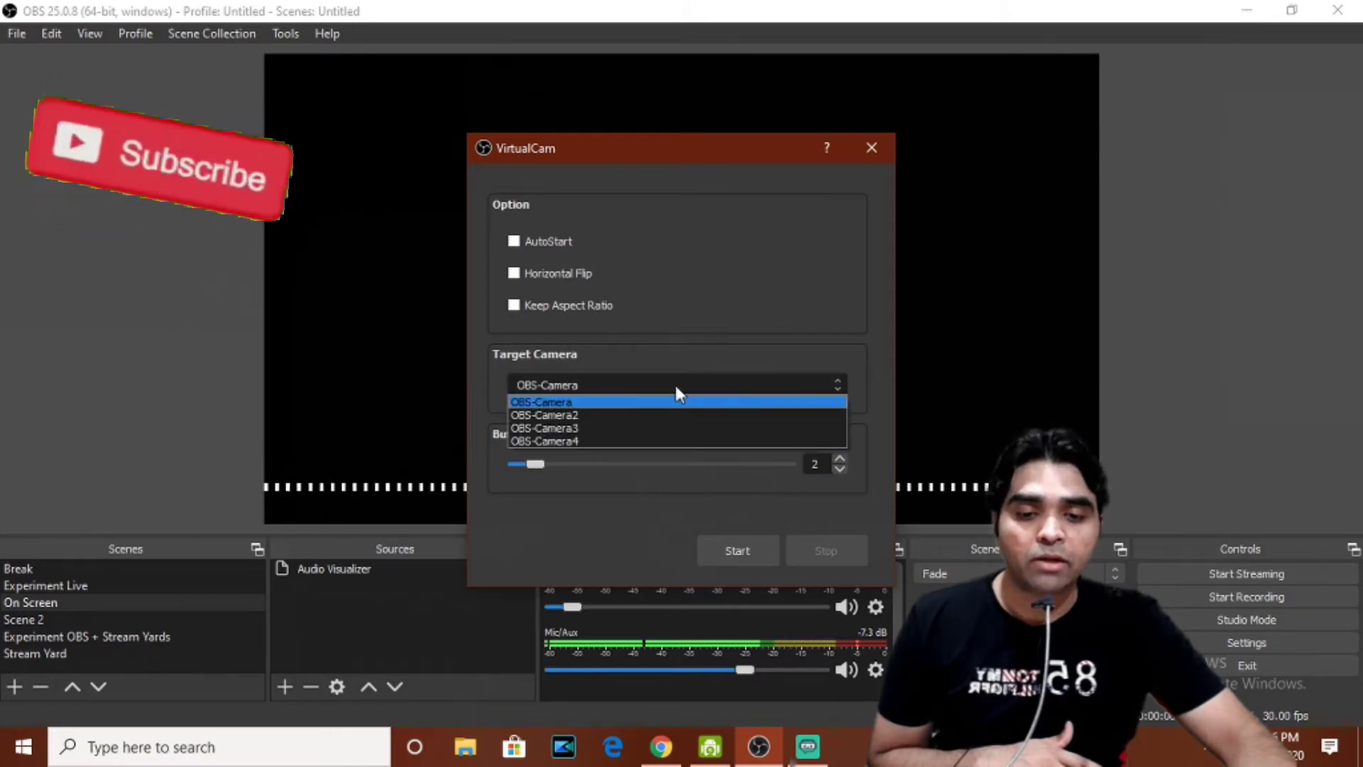
pyautogui.click(618, 399)
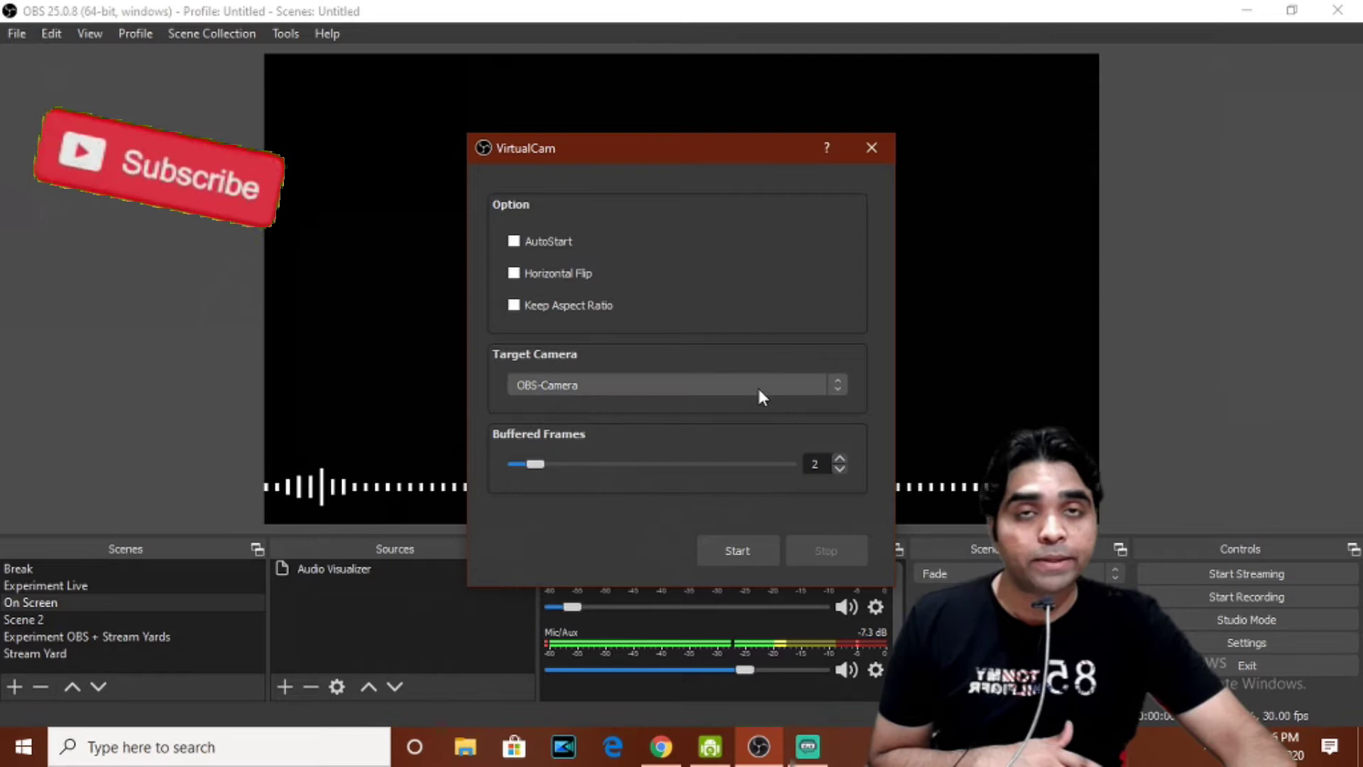
pyautogui.click(747, 557)
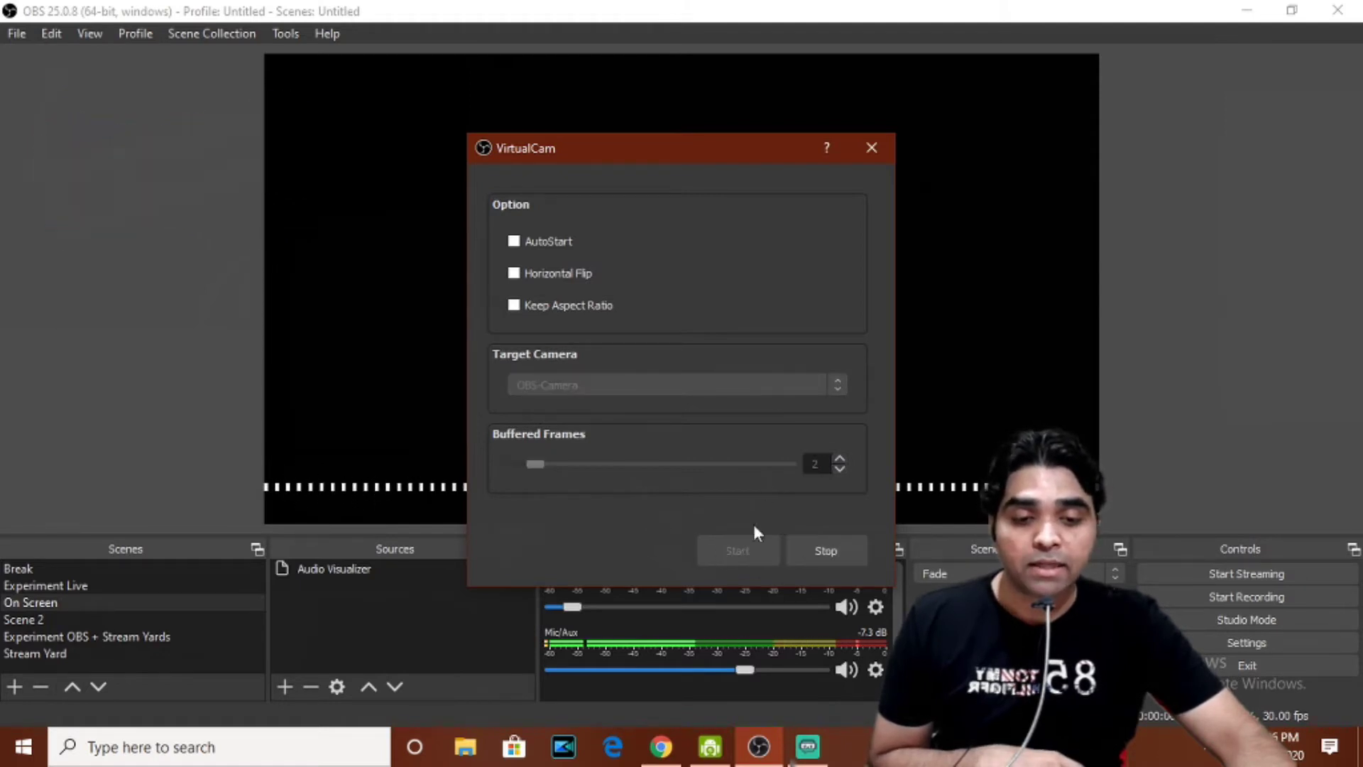
pyautogui.click(872, 149)
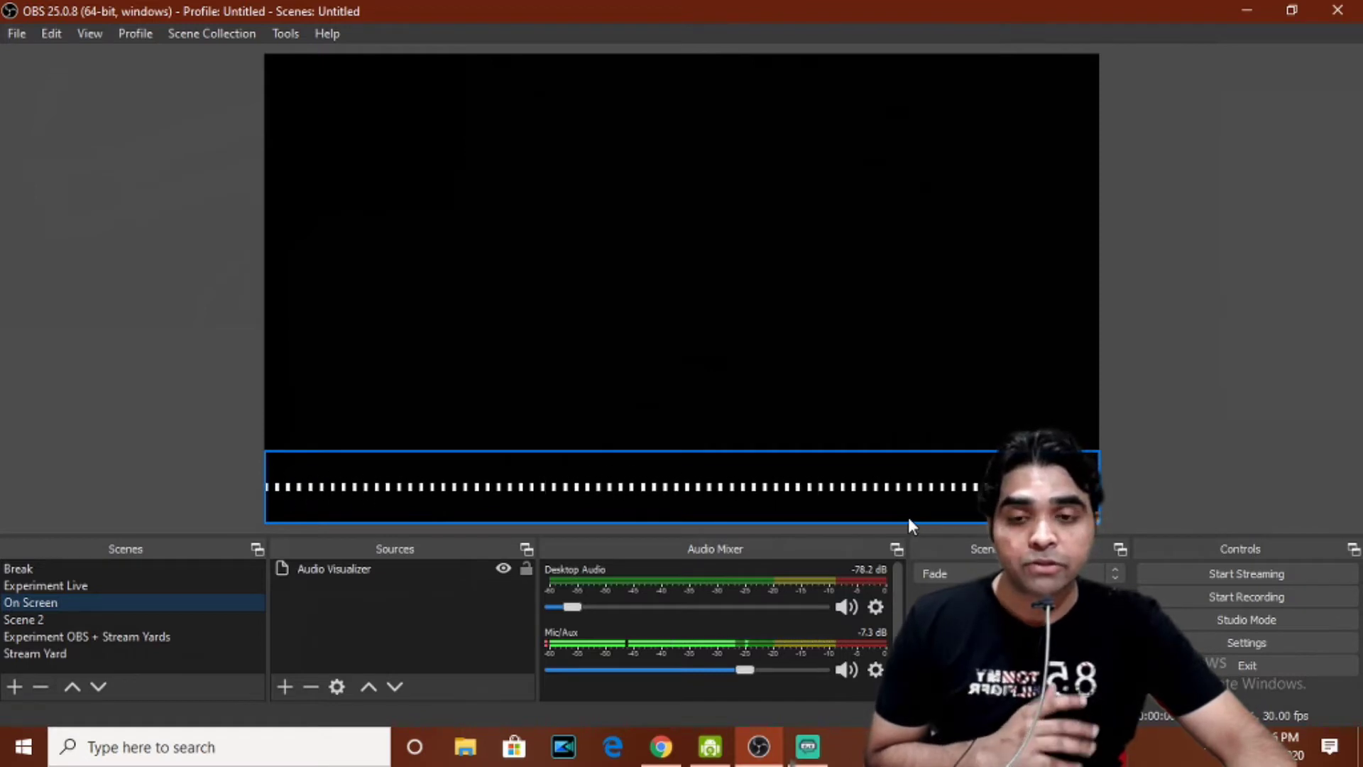
# Step: Check in the VirtualCam dialog that output is running, then switch to StreamYard in Chrome
pyautogui.click(285, 34)
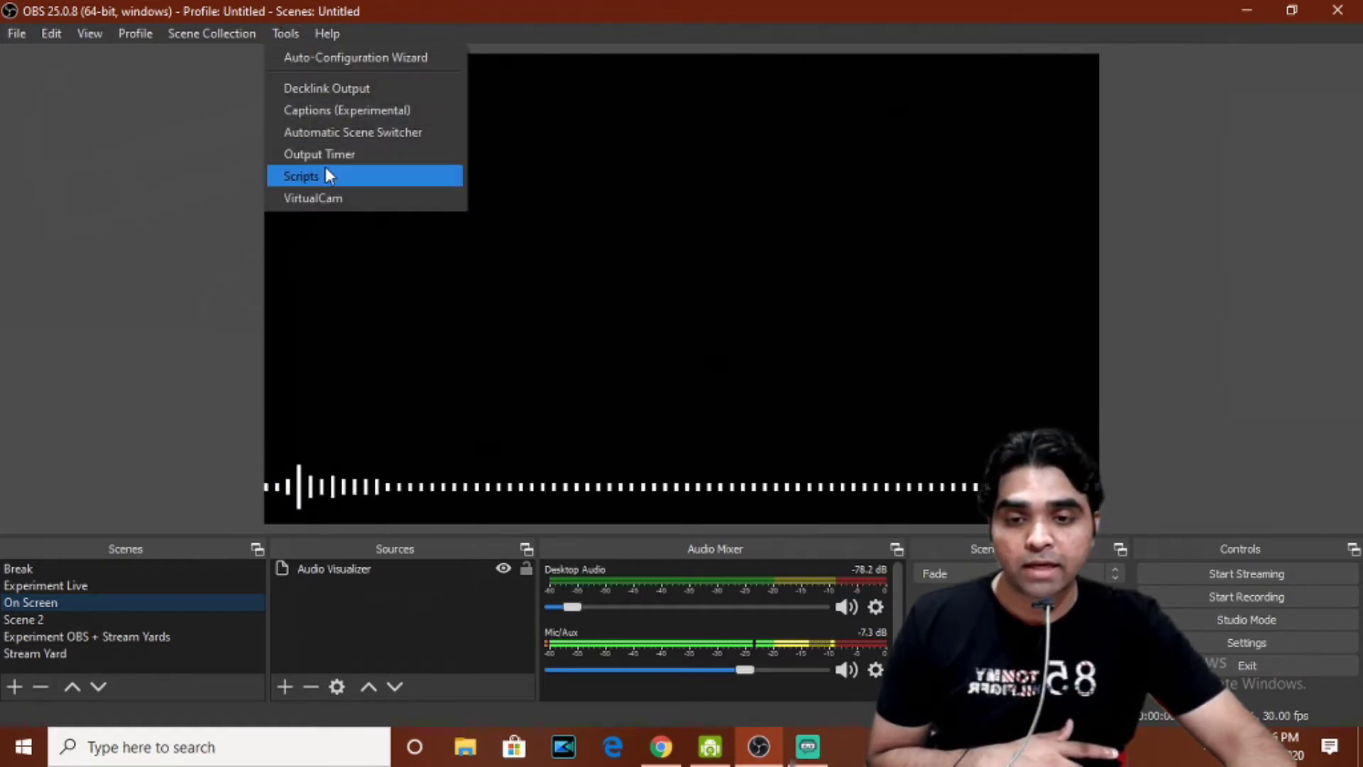
pyautogui.click(331, 197)
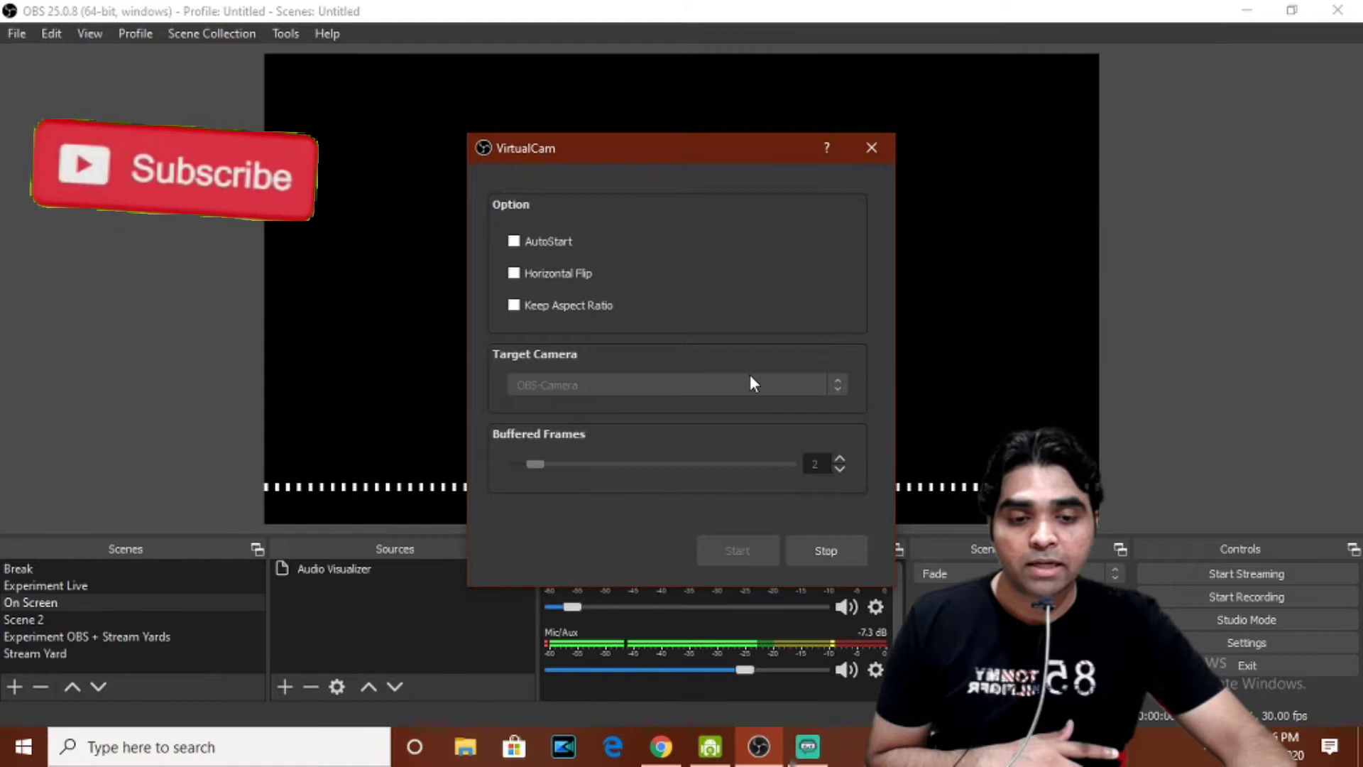
pyautogui.click(870, 149)
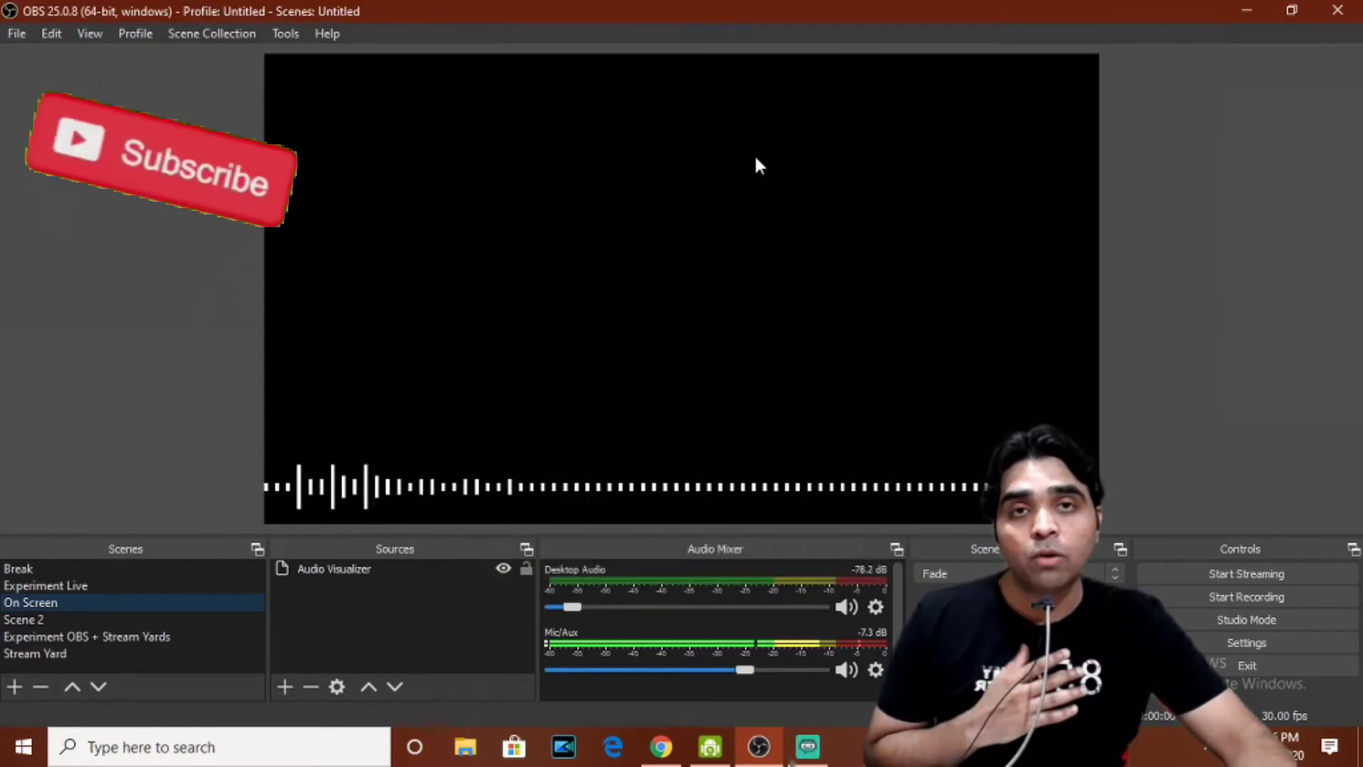
pyautogui.click(661, 747)
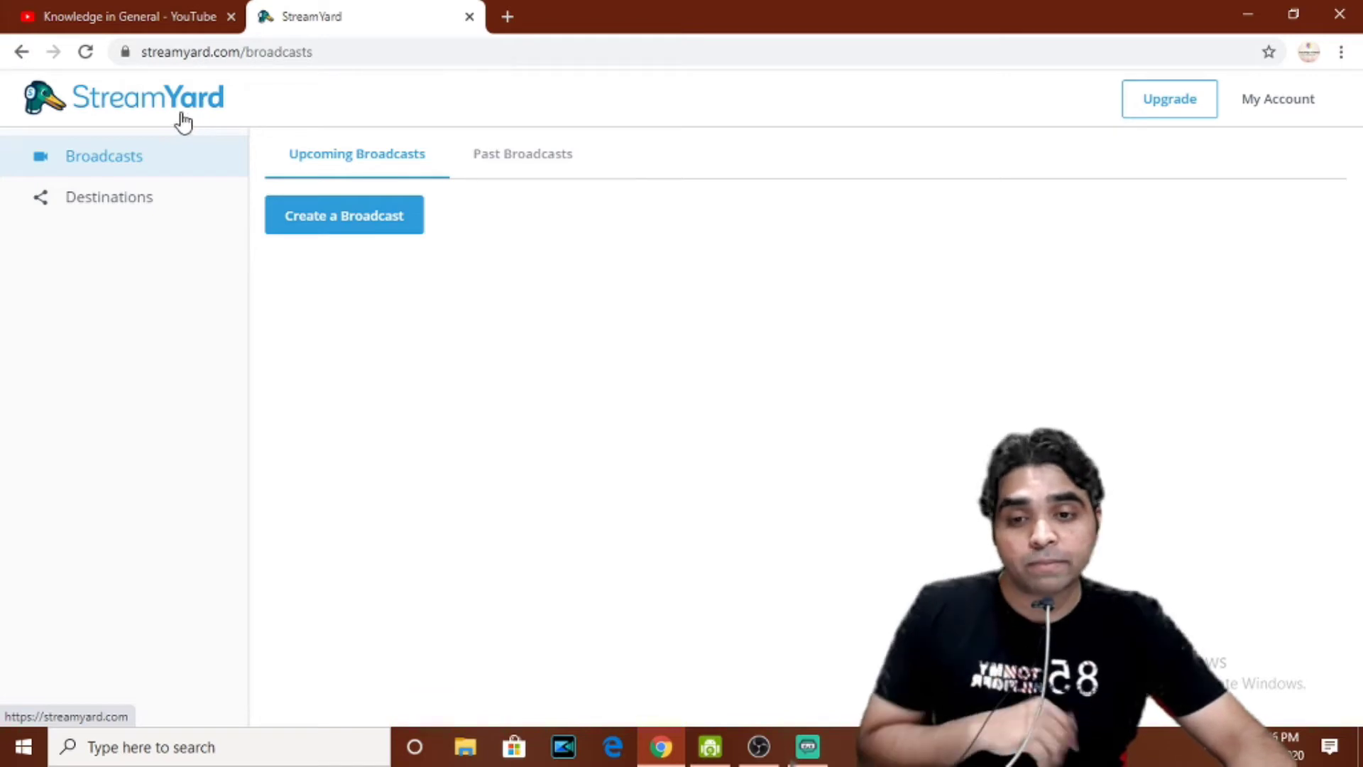
# Step: Create a YouTube broadcast titled xyz with privacy set to Unlisted
pyautogui.click(340, 220)
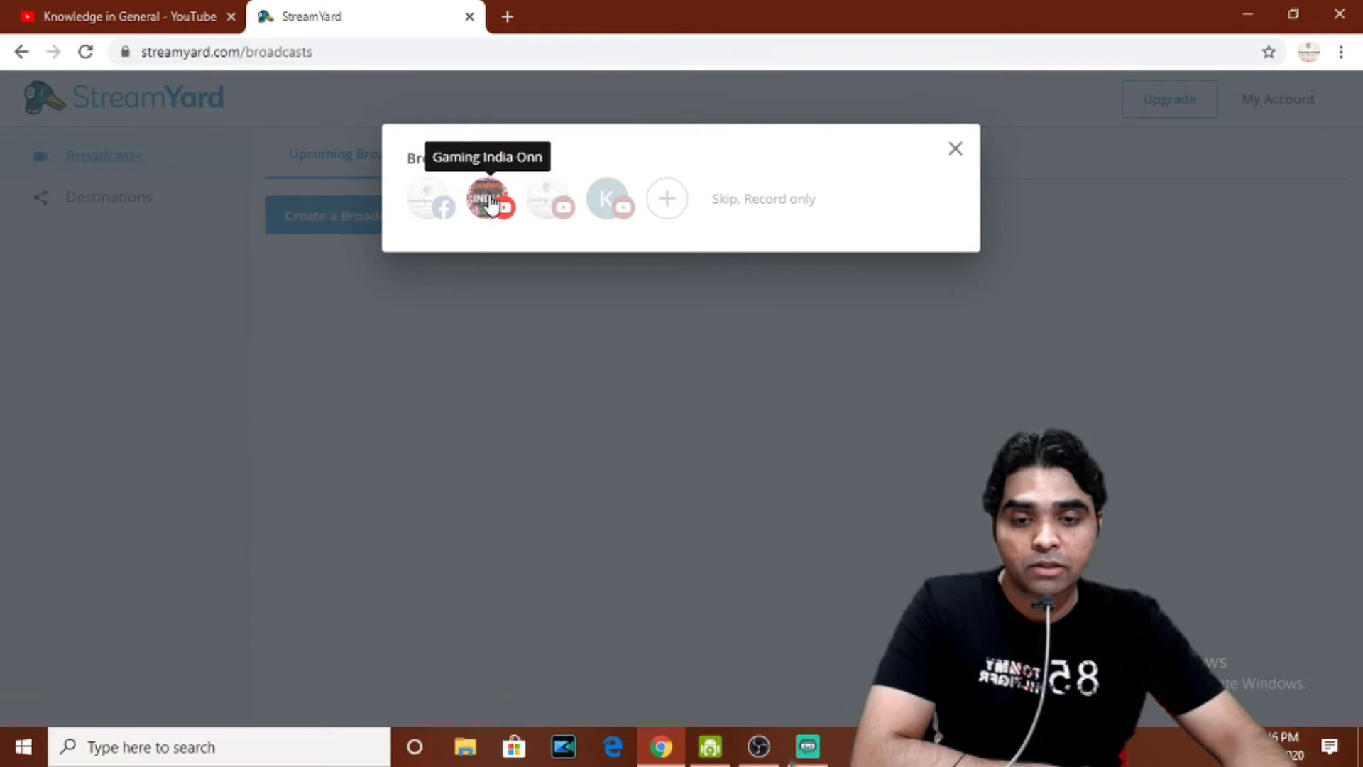
pyautogui.click(489, 202)
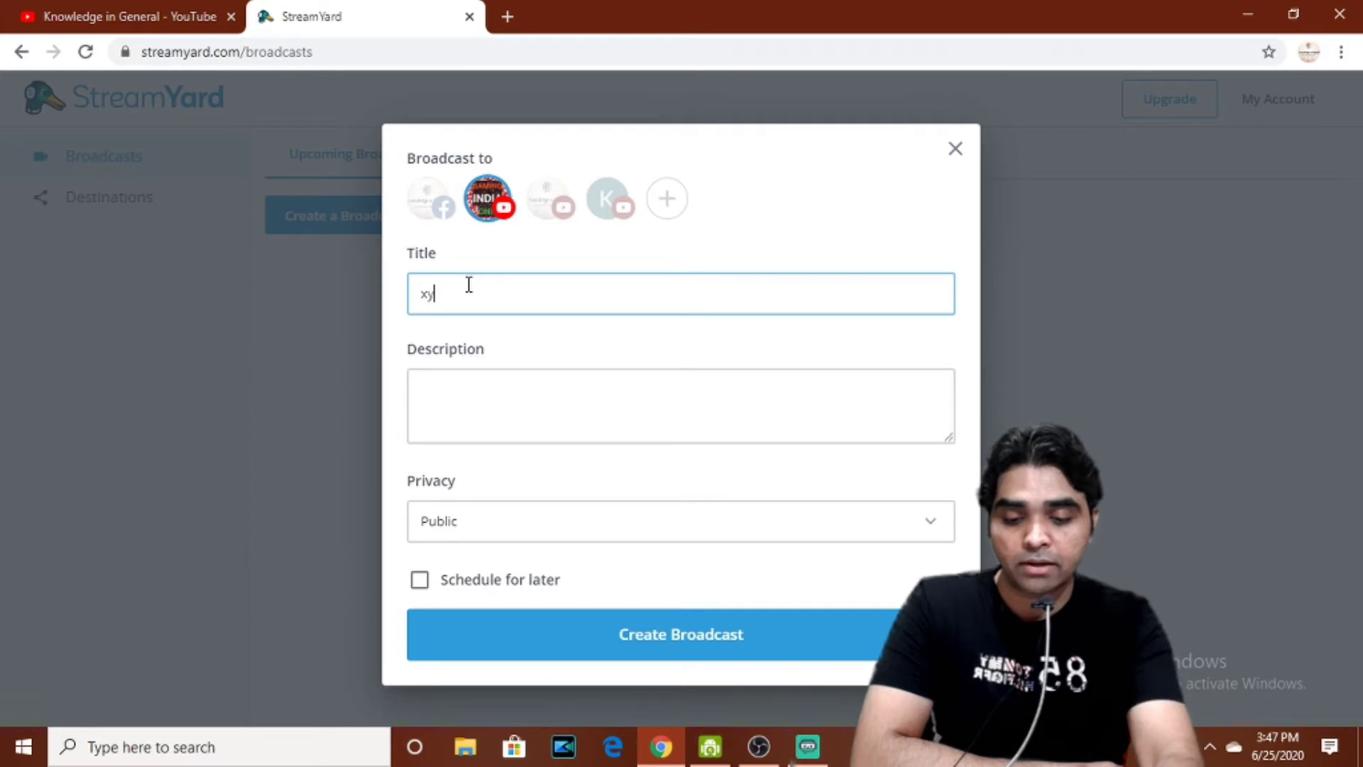
pyautogui.click(616, 530)
pyautogui.click(478, 568)
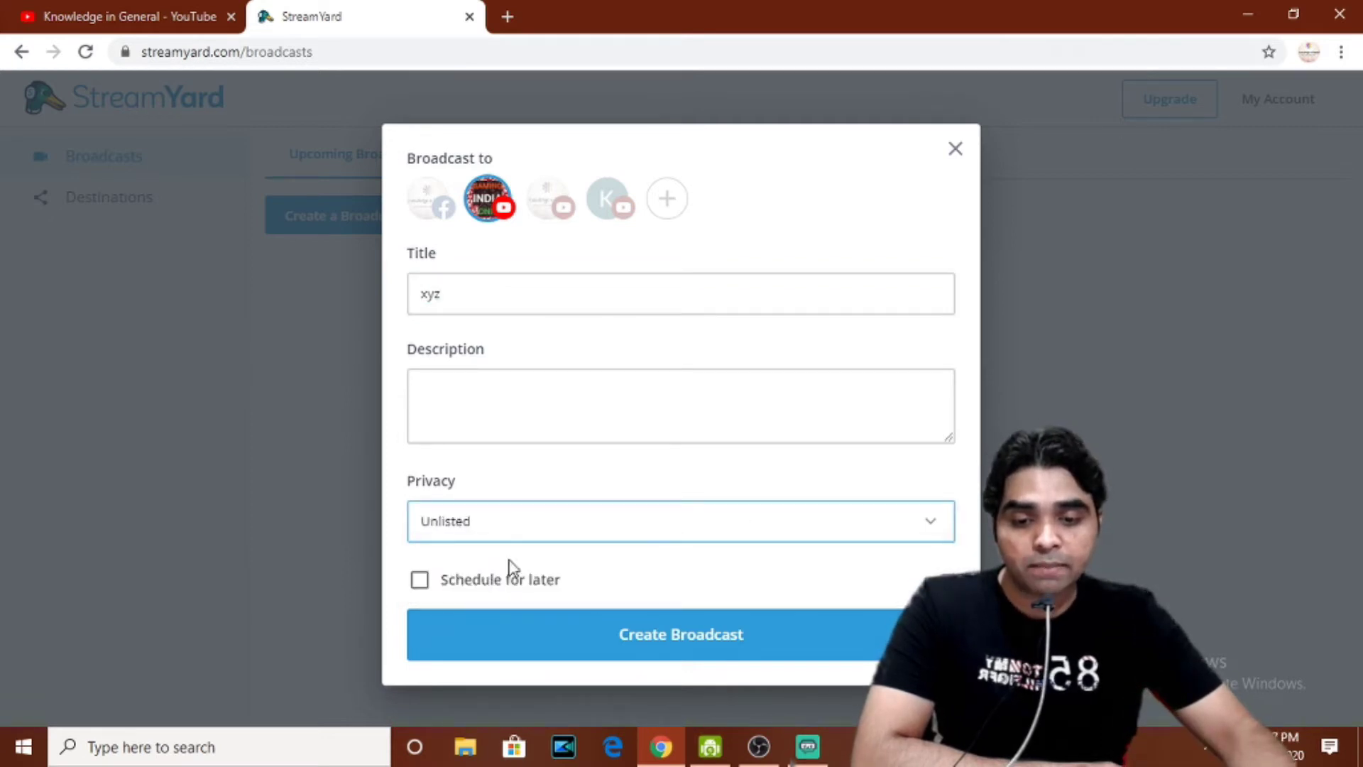
pyautogui.click(676, 639)
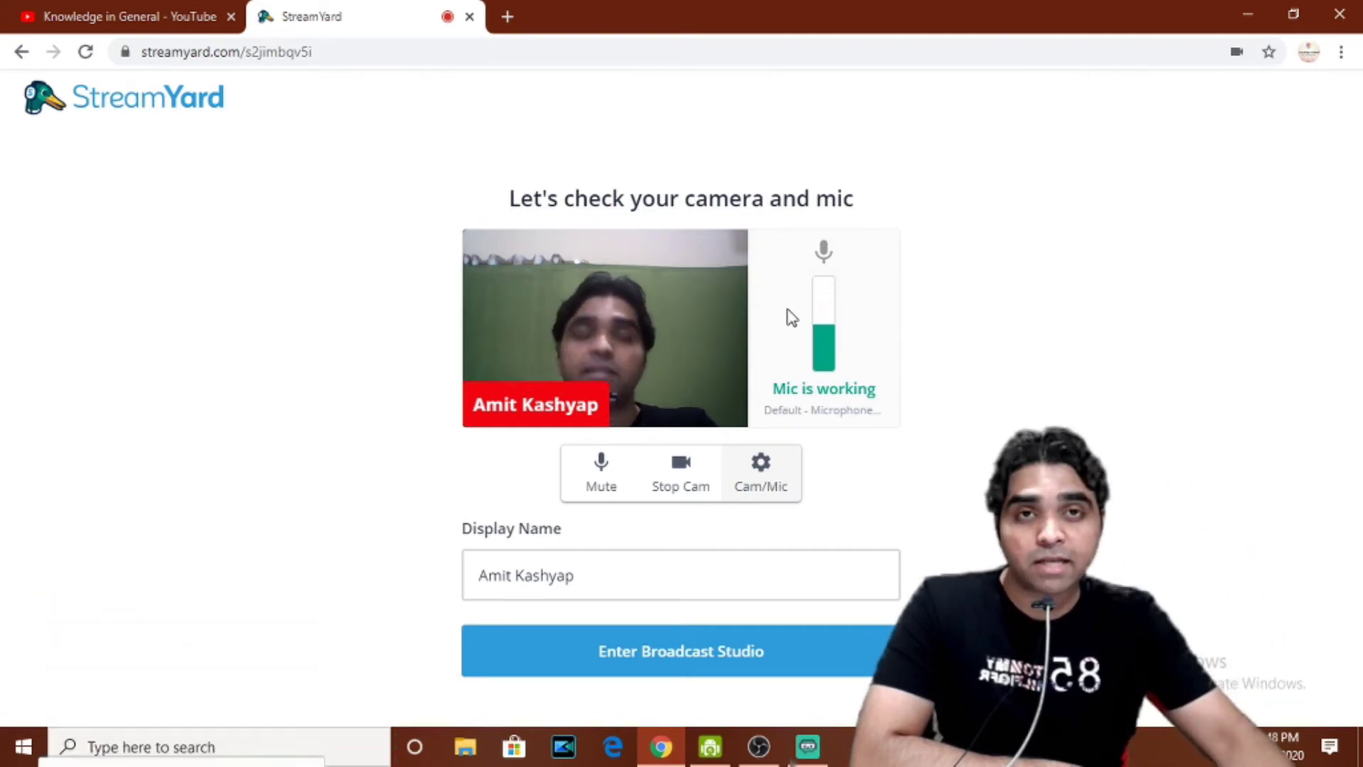
# Step: Choose OBS-Camera as StreamYard's camera in Cam/Mic settings, then return to OBS Studio
pyautogui.click(764, 477)
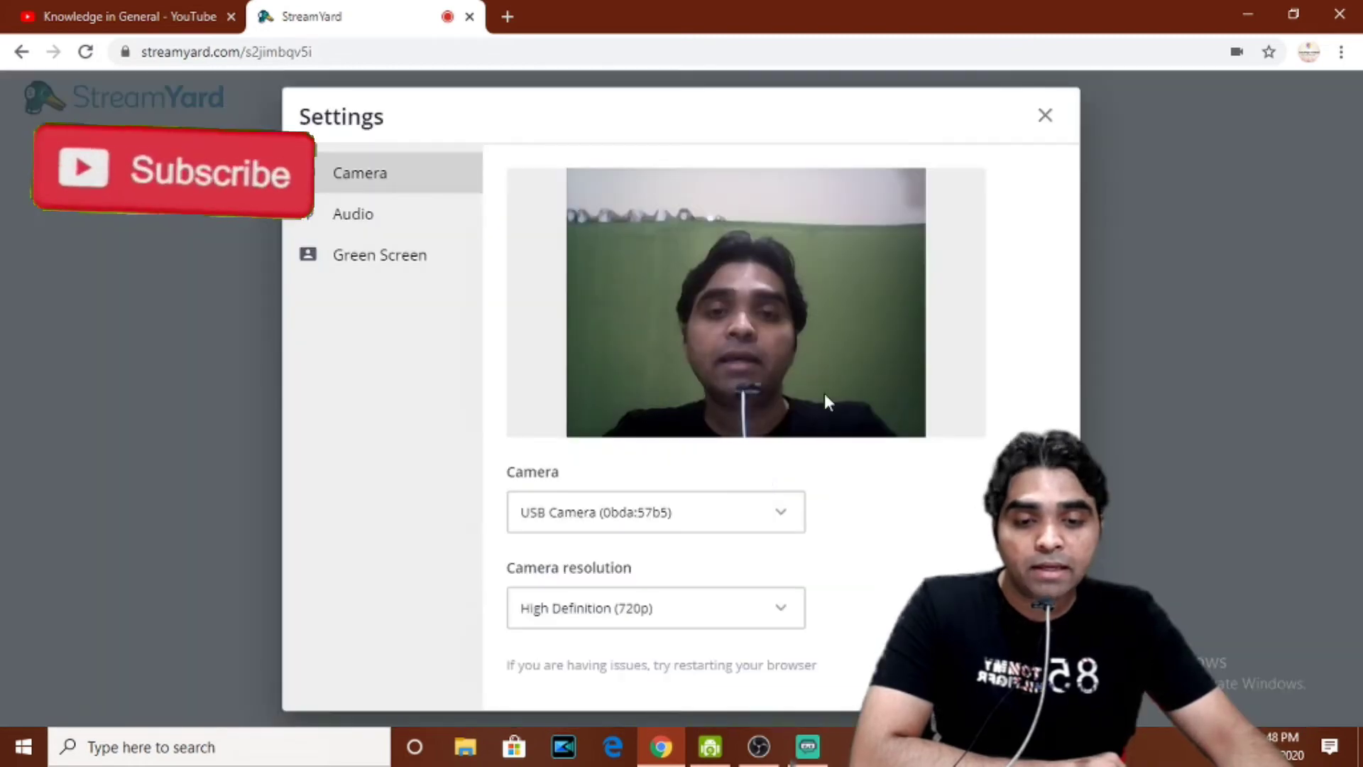
pyautogui.click(777, 512)
pyautogui.click(568, 585)
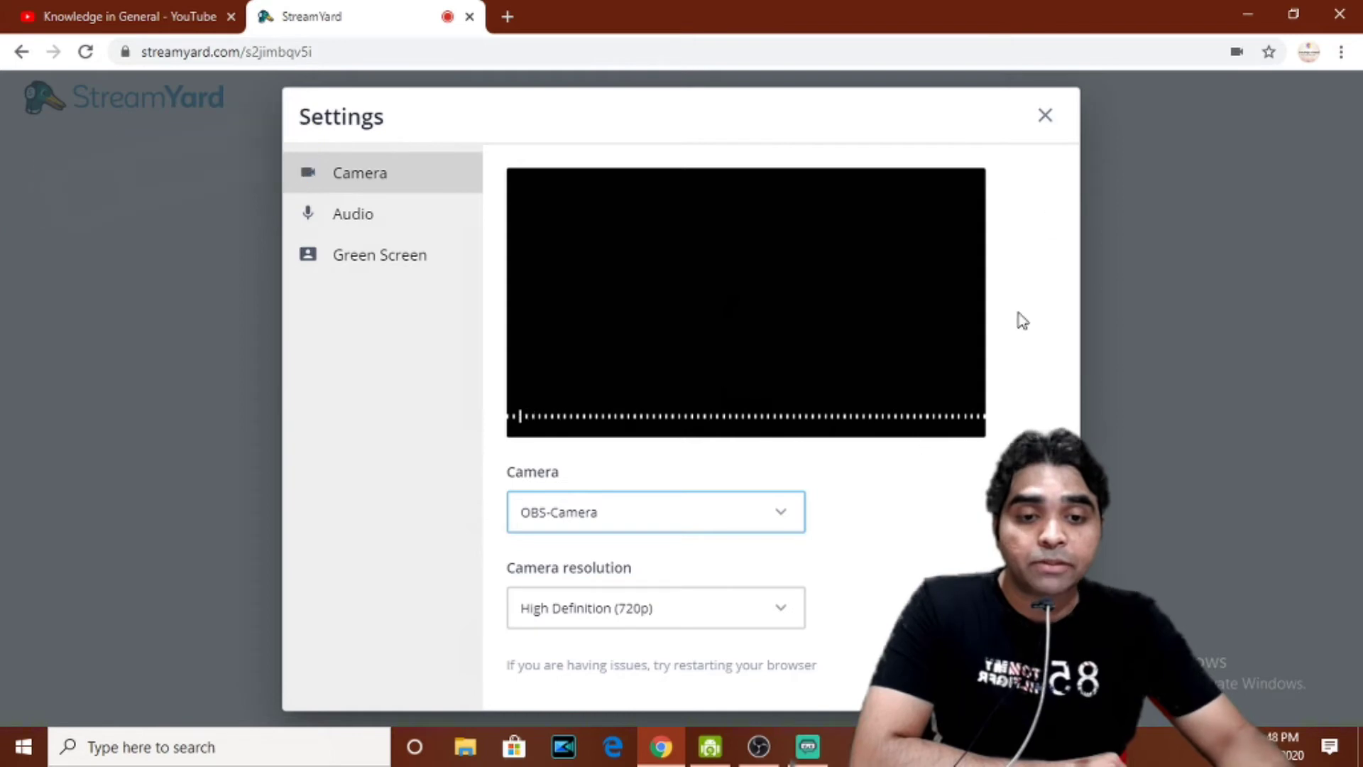
pyautogui.click(1045, 115)
pyautogui.click(752, 744)
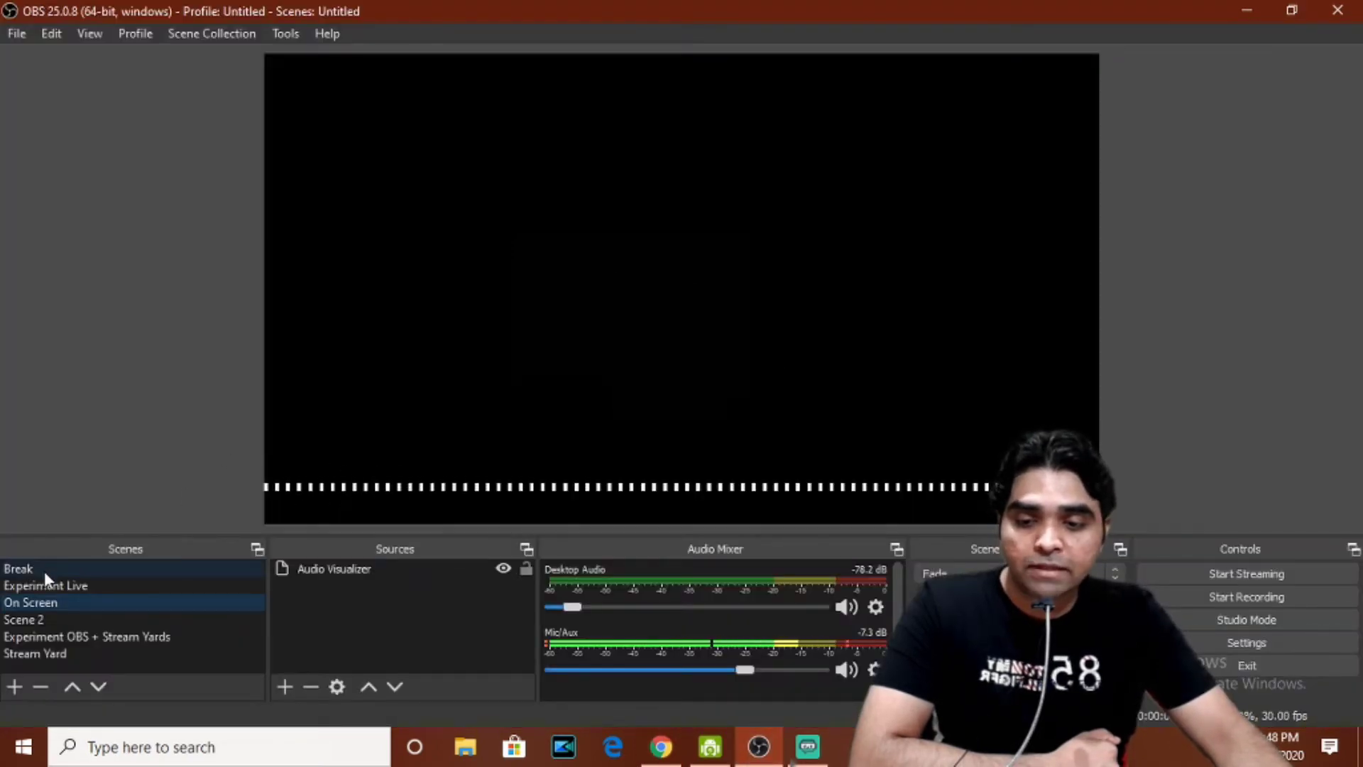
# Step: Select the Break scene in OBS, then go back to the StreamYard camera check
pyautogui.click(33, 567)
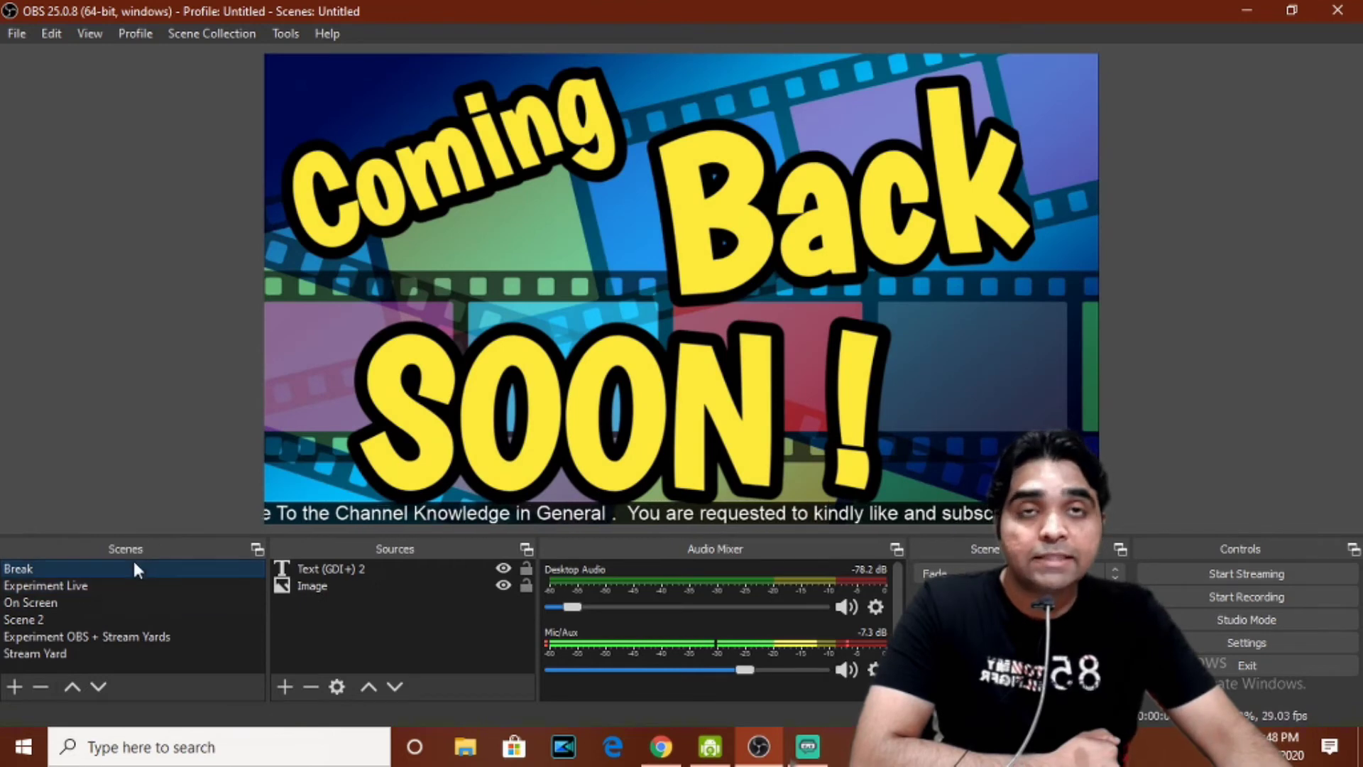
pyautogui.click(661, 747)
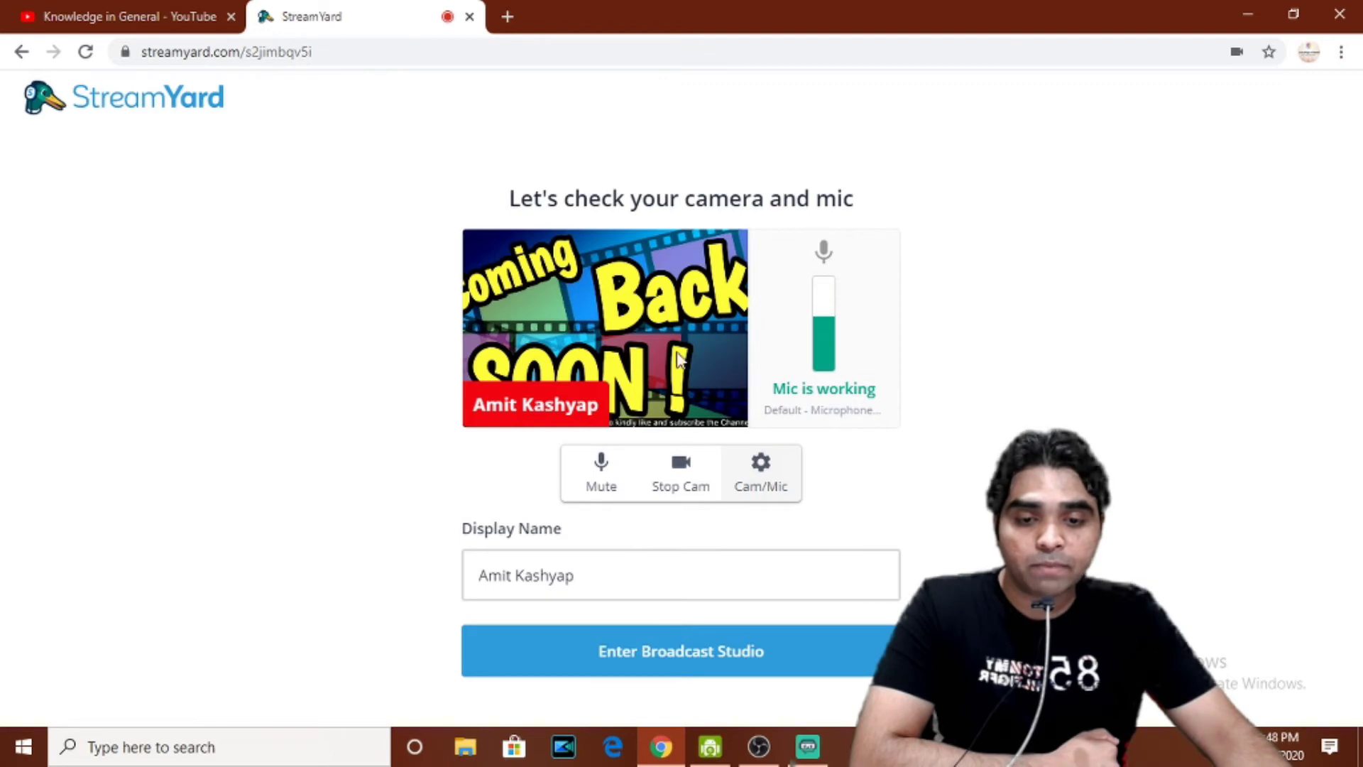
# Step: Confirm the camera resolution stays at High Definition (720p) in Cam/Mic settings
pyautogui.click(763, 473)
pyautogui.click(774, 616)
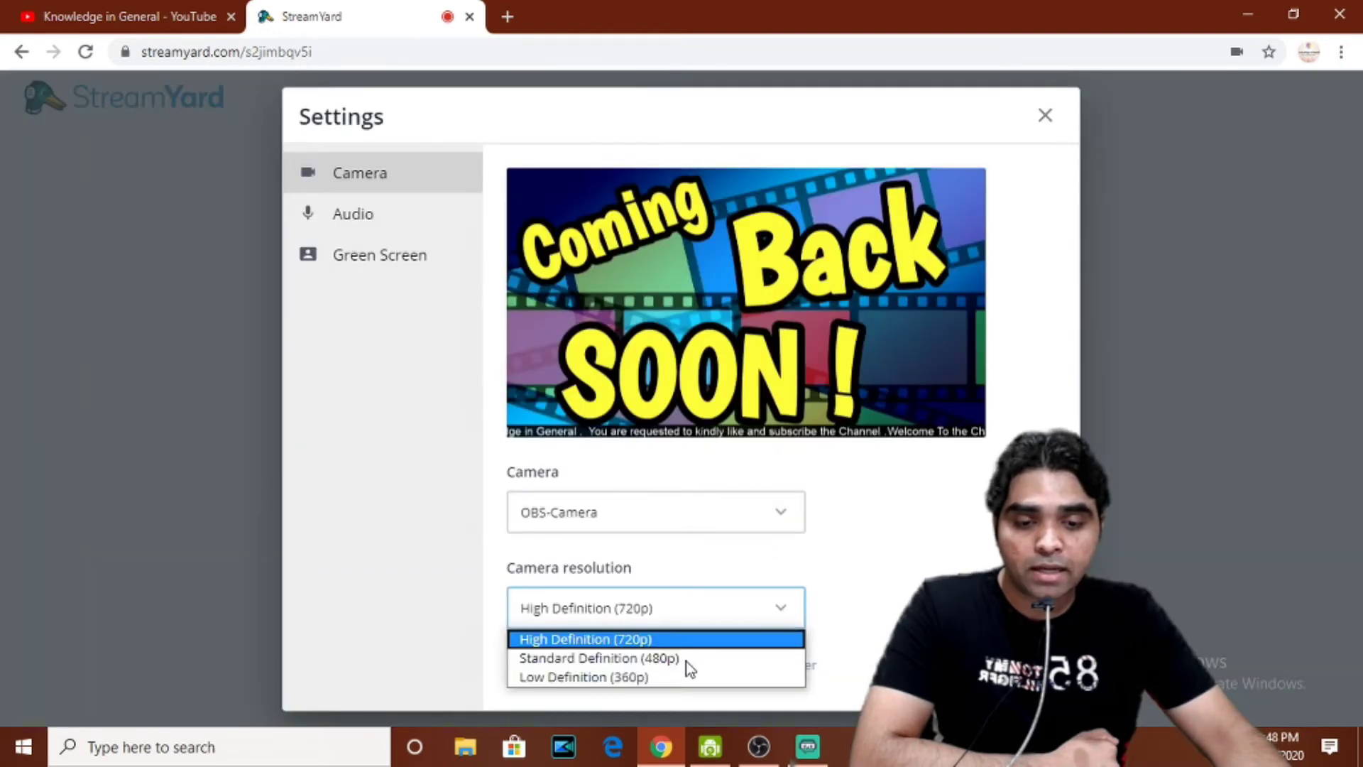
pyautogui.click(630, 643)
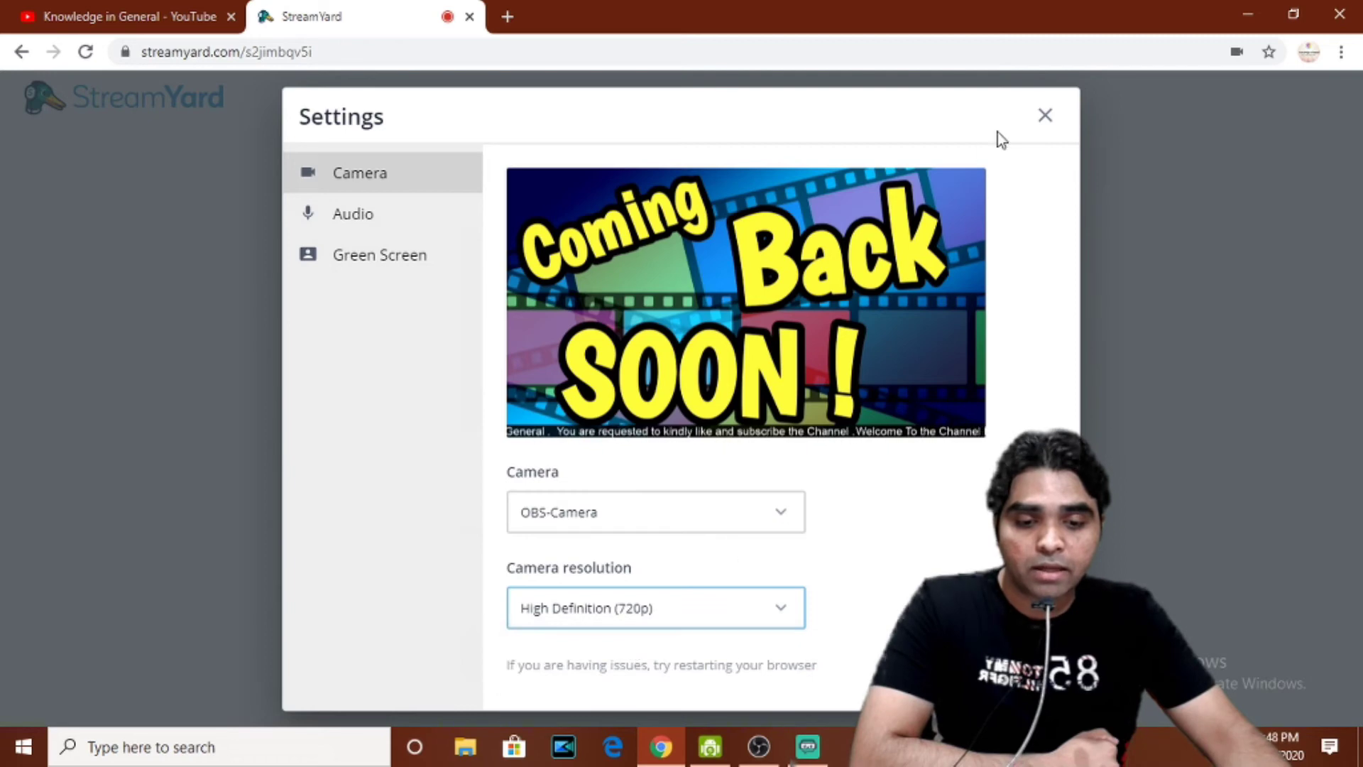
pyautogui.click(1044, 117)
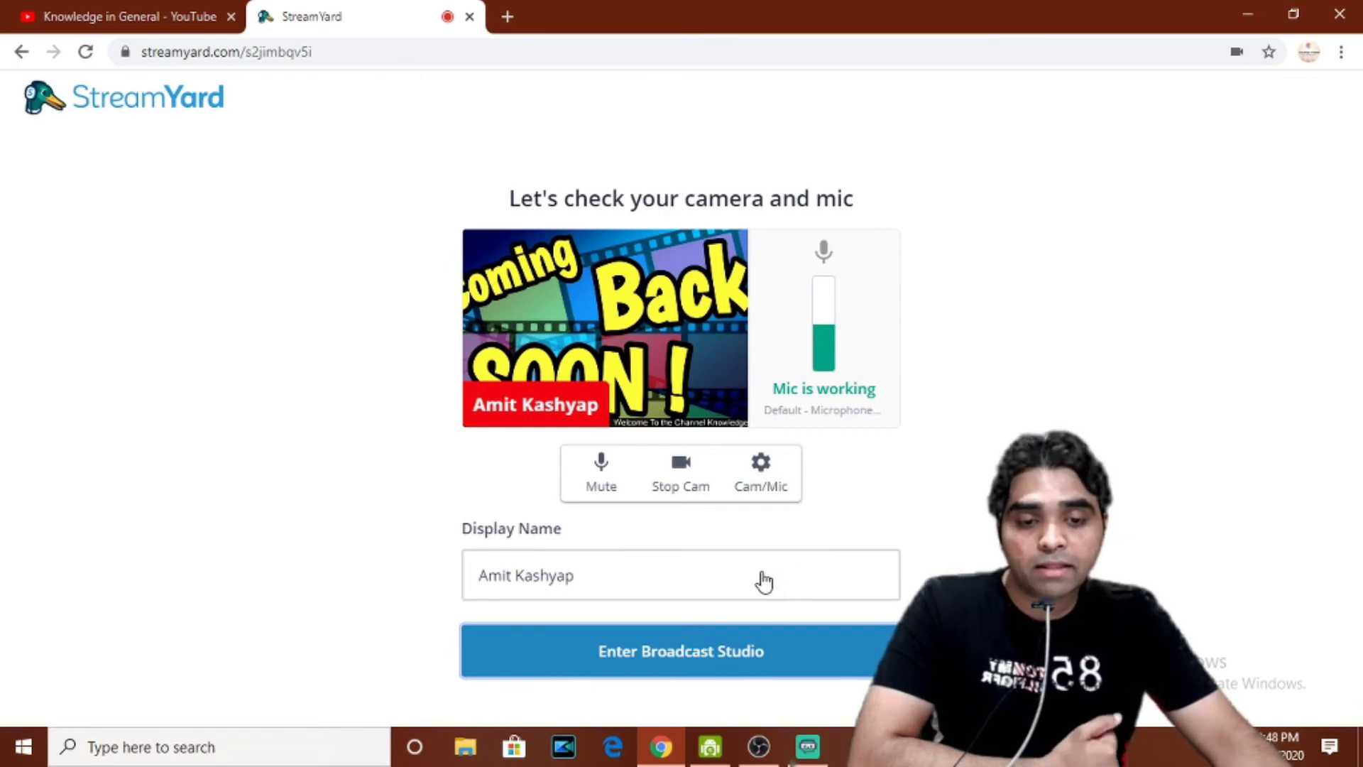
# Step: Enter the broadcast studio and add the OBS-Camera feed to the stream
pyautogui.press('Return')
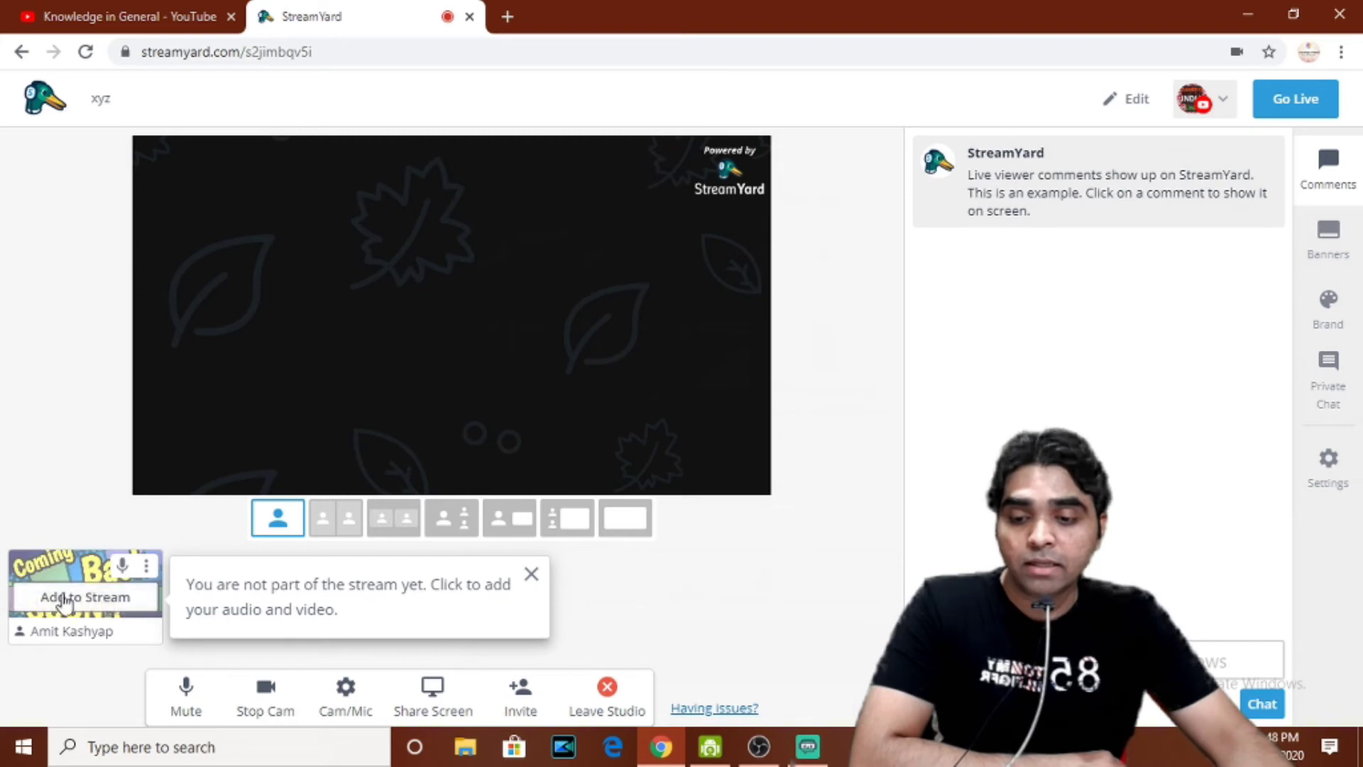
pyautogui.click(66, 602)
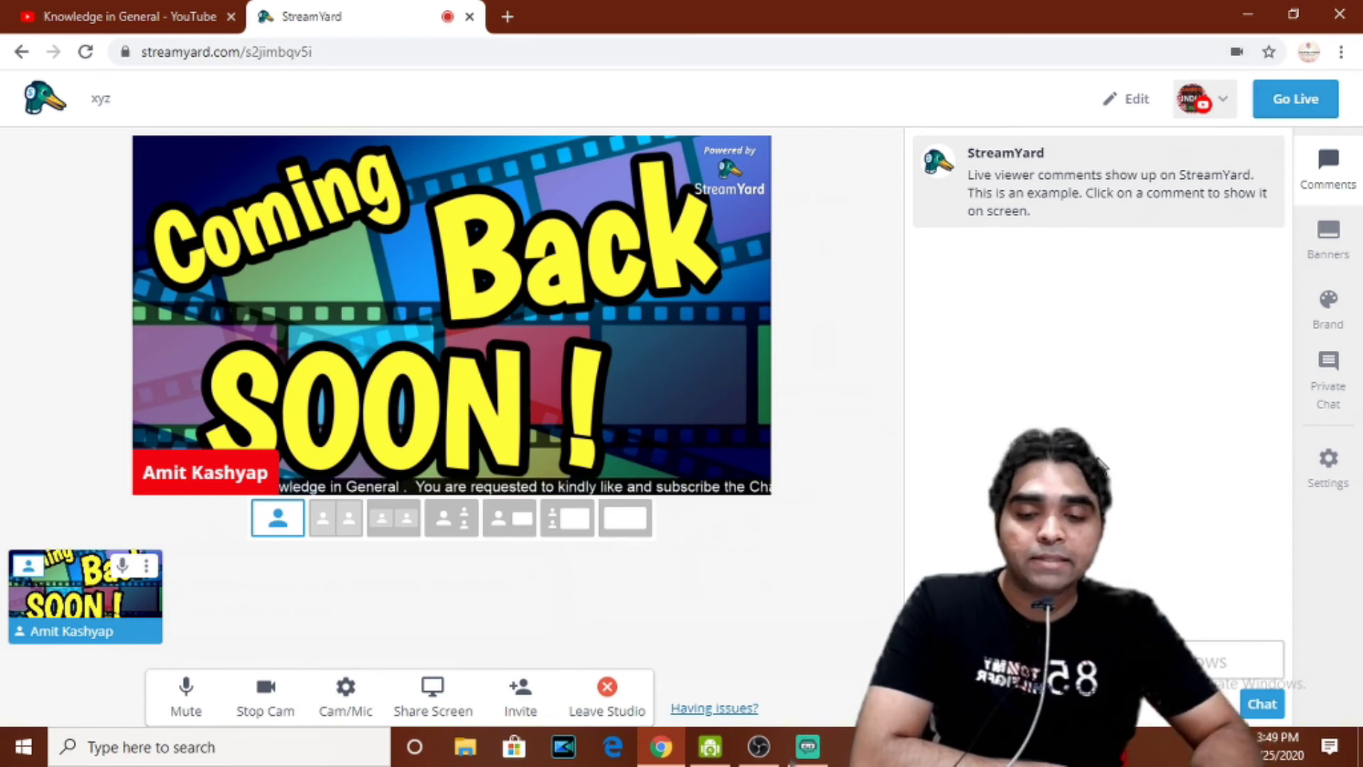
# Step: In OBS, step through Experiment Live and Scene 2 to Experiment OBS + Stream Yards, then return to StreamYard
pyautogui.click(759, 746)
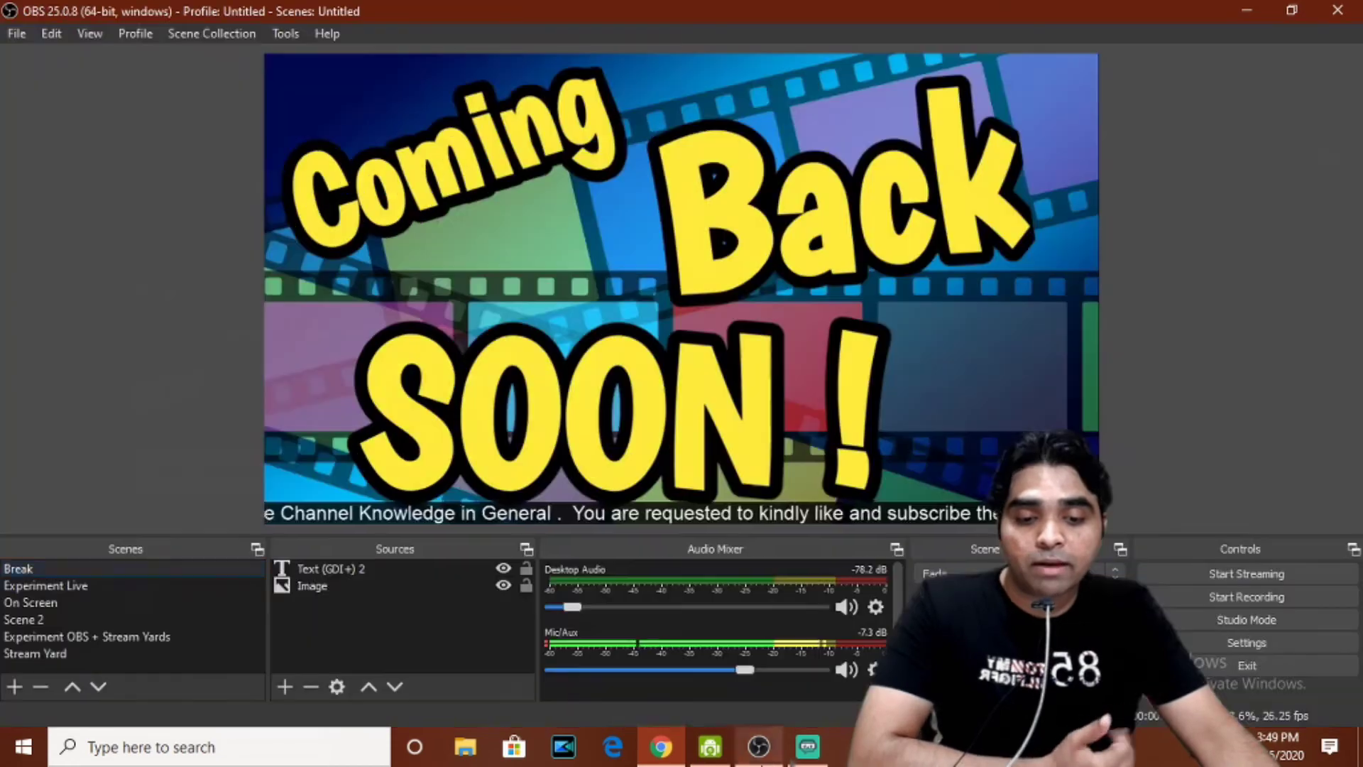
pyautogui.click(60, 585)
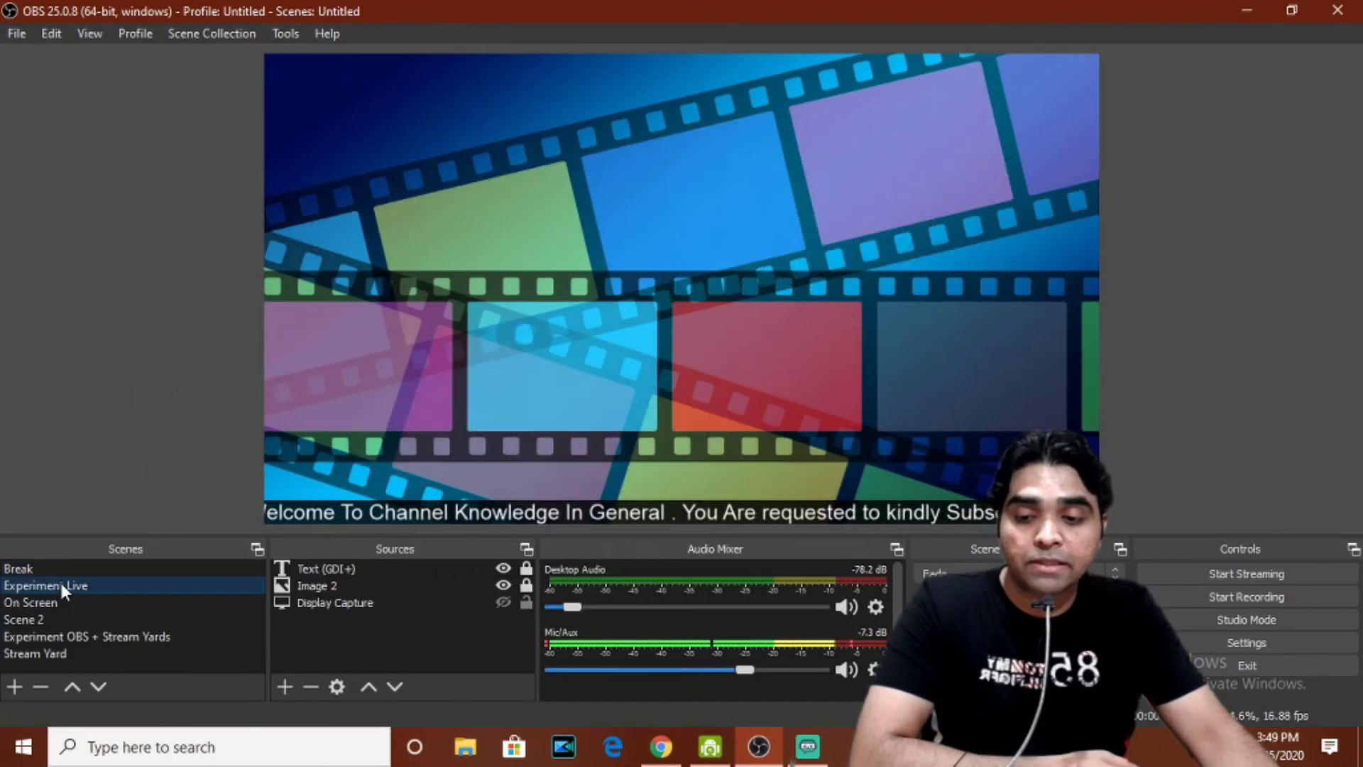
pyautogui.click(44, 619)
pyautogui.click(57, 636)
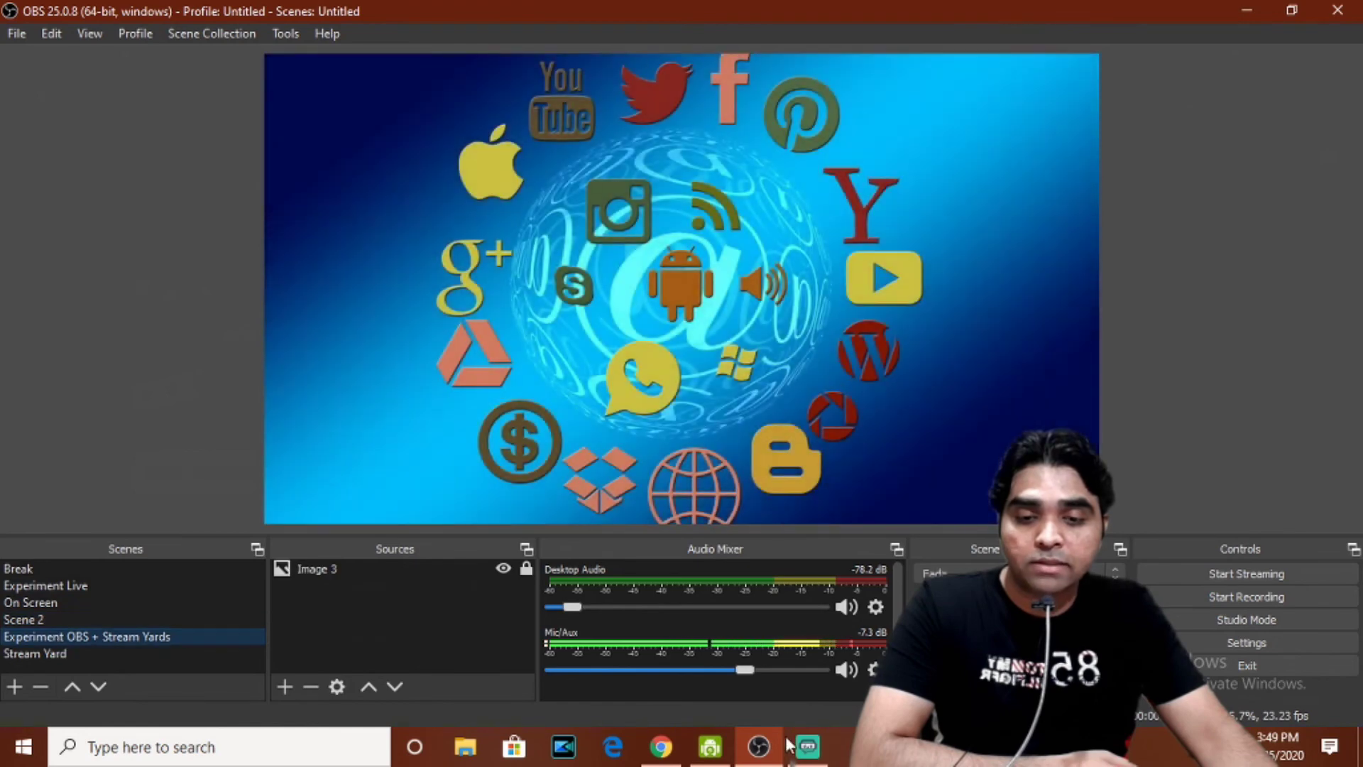
pyautogui.click(664, 754)
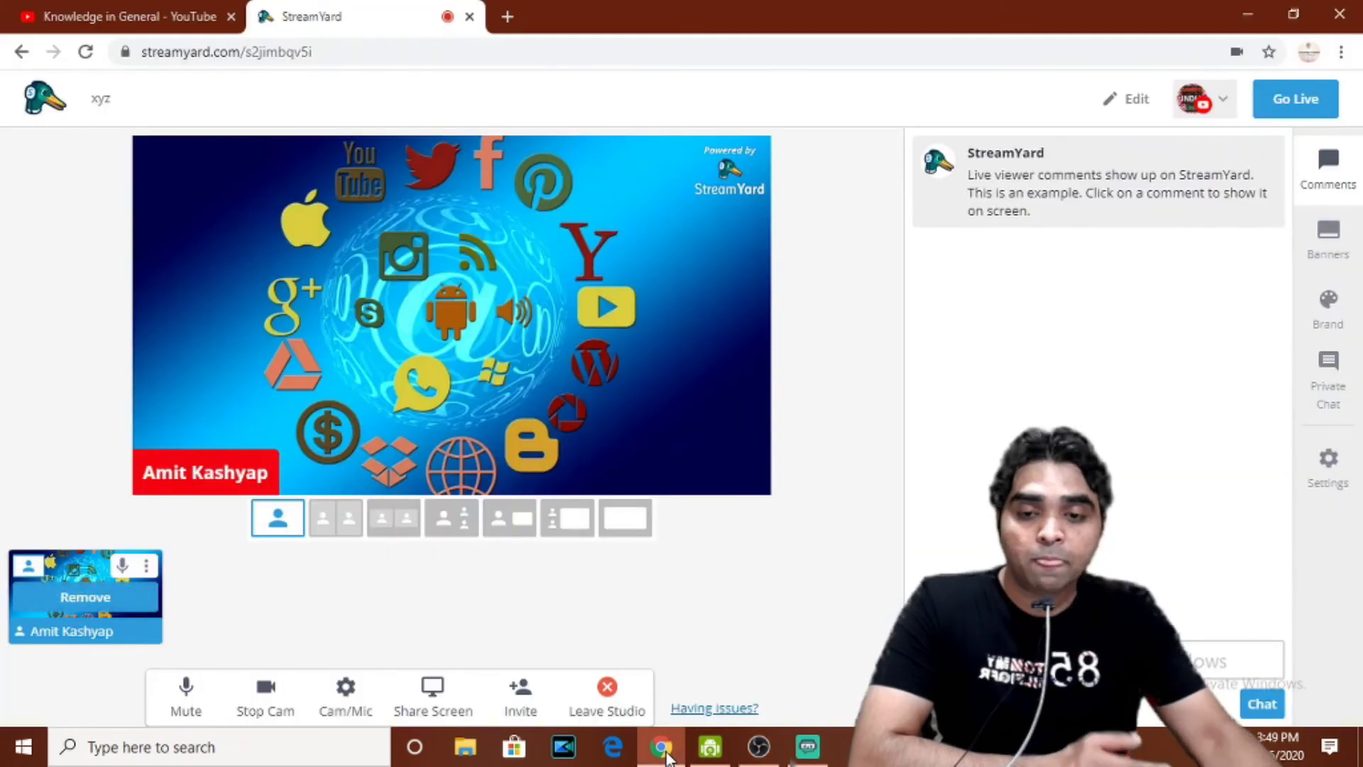